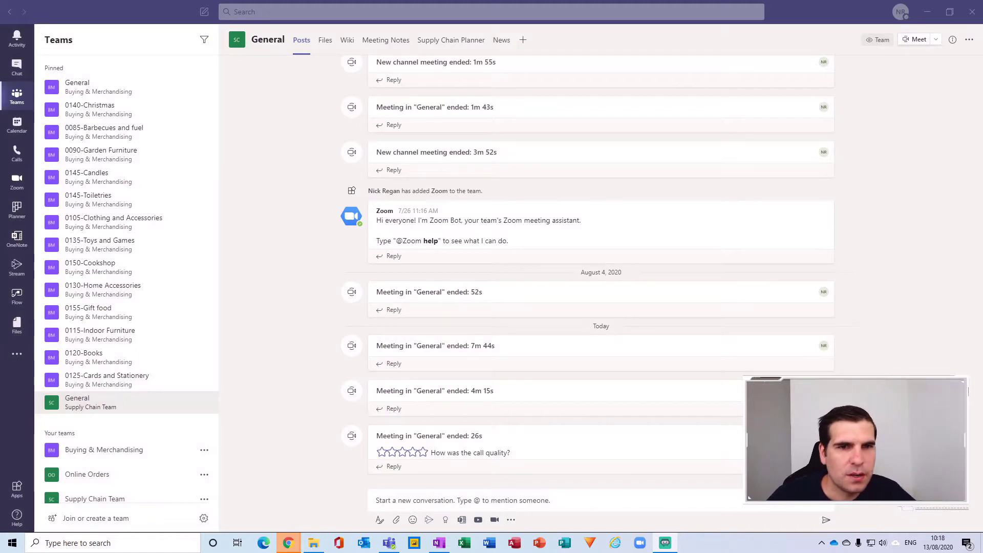
# Start and join a new channel meeting in the Supply Chain Team's General channel with the microphone turned off
pyautogui.click(422, 452)
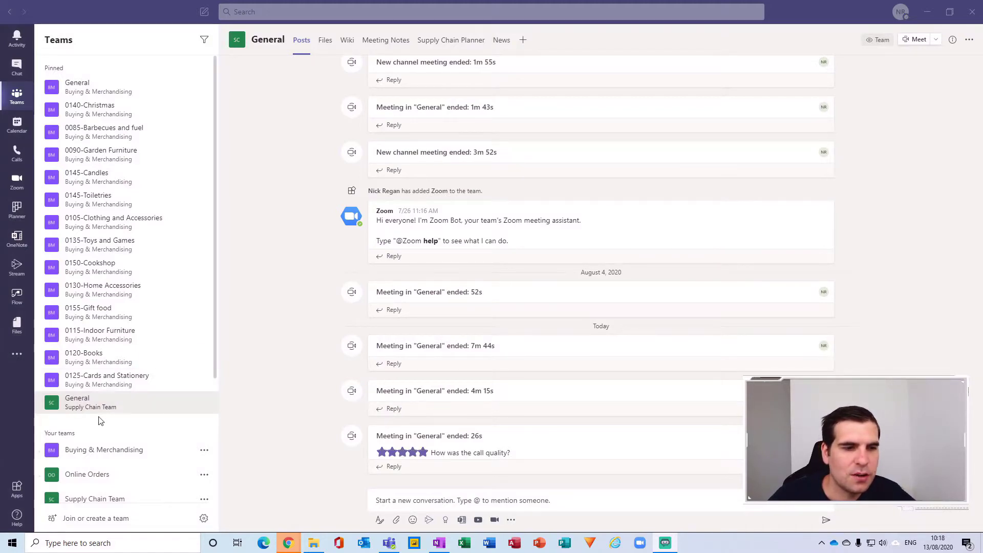
pyautogui.click(74, 408)
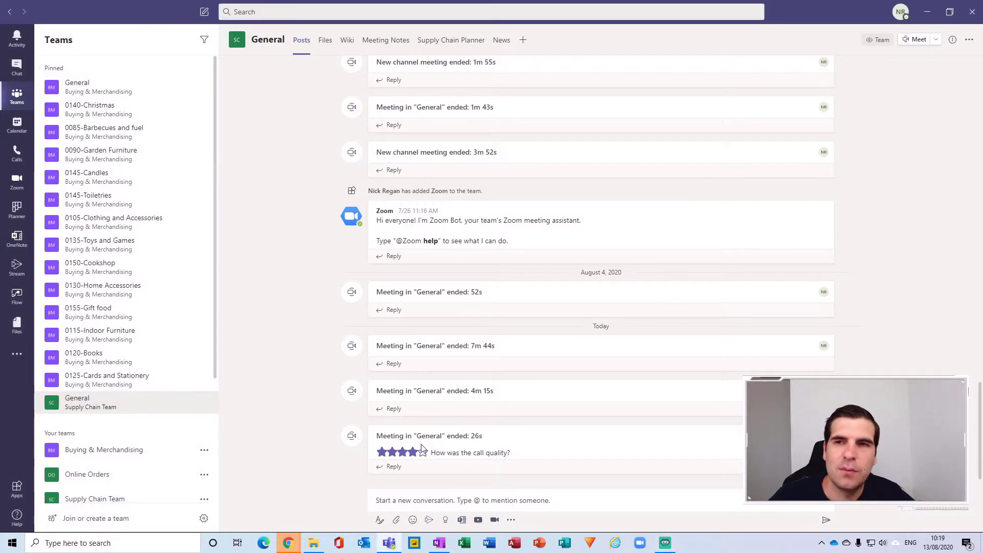
pyautogui.click(914, 40)
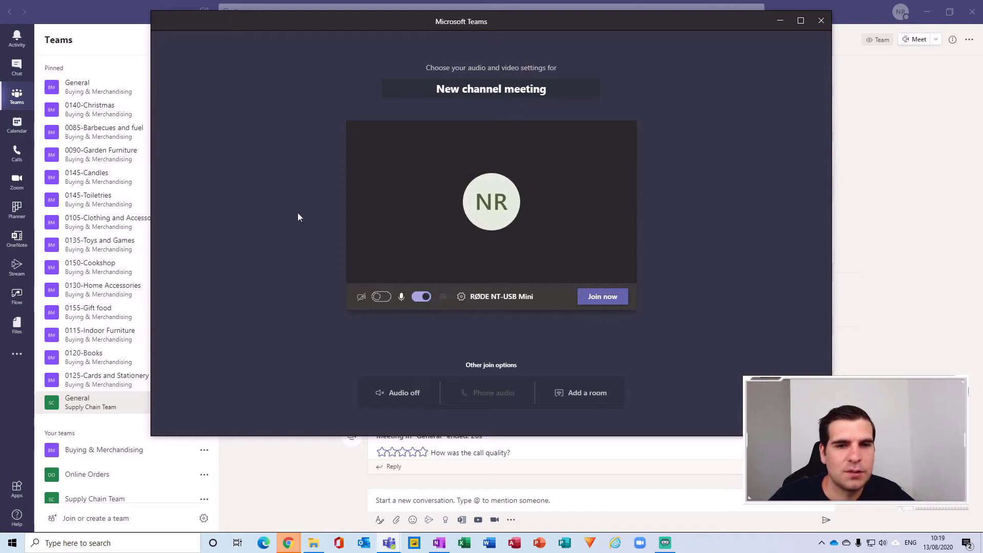
pyautogui.click(421, 296)
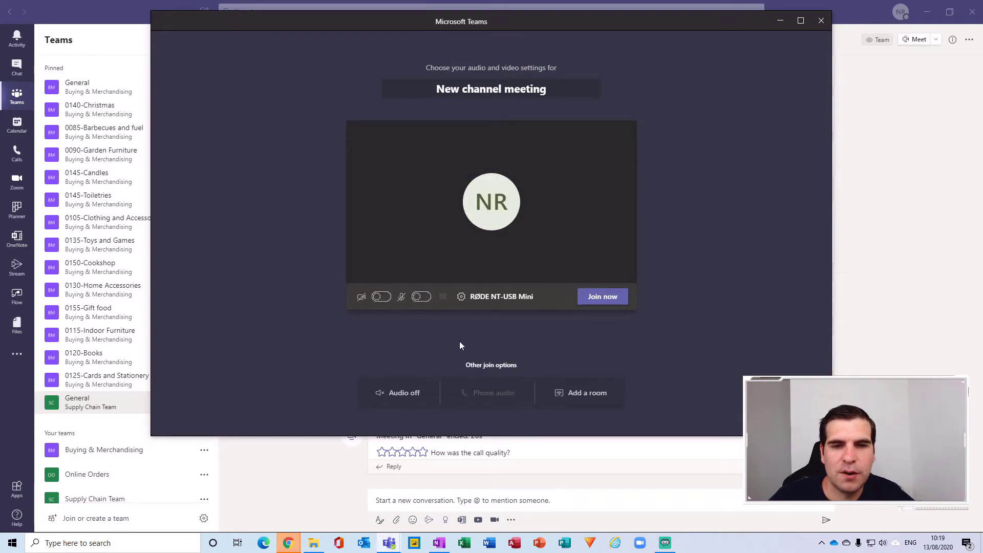
pyautogui.click(611, 301)
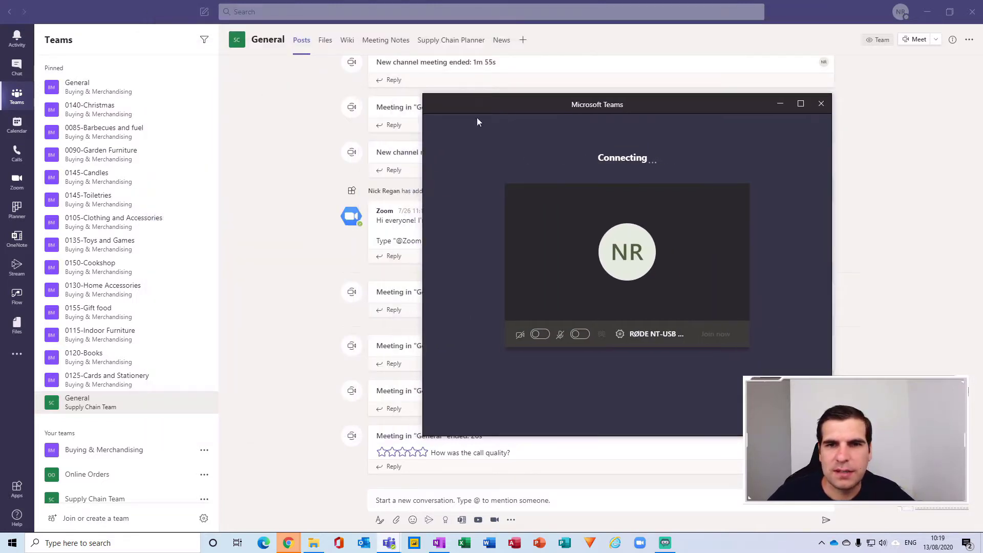
# Reposition and enlarge the meeting window, and close its participants list
pyautogui.moveTo(484, 104); pyautogui.dragTo(281, 66)
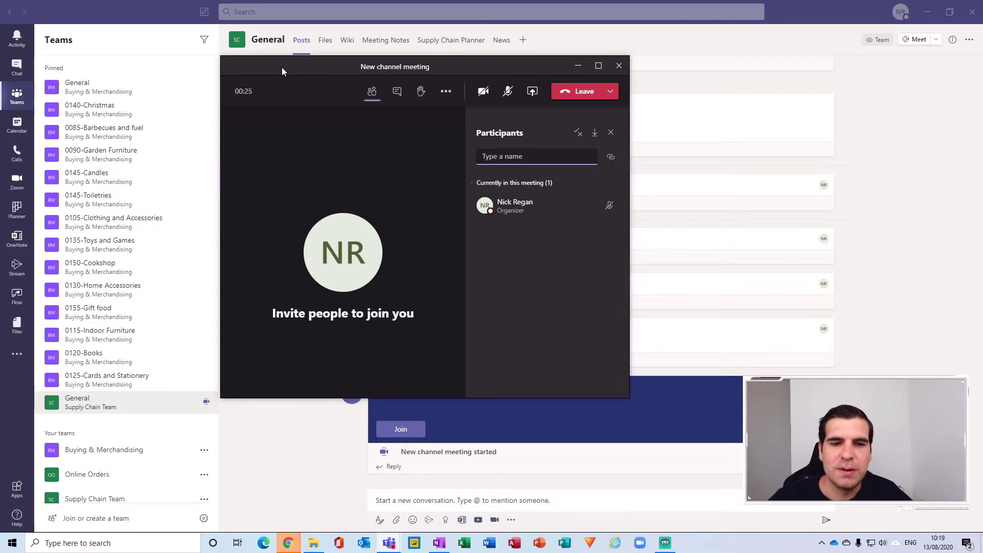
pyautogui.click(611, 134)
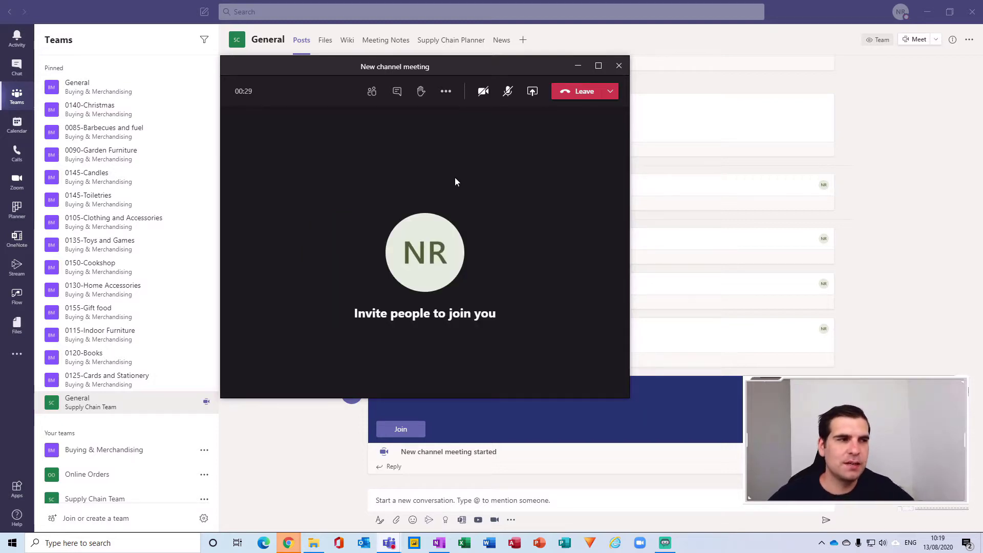
pyautogui.moveTo(630, 398); pyautogui.dragTo(832, 439)
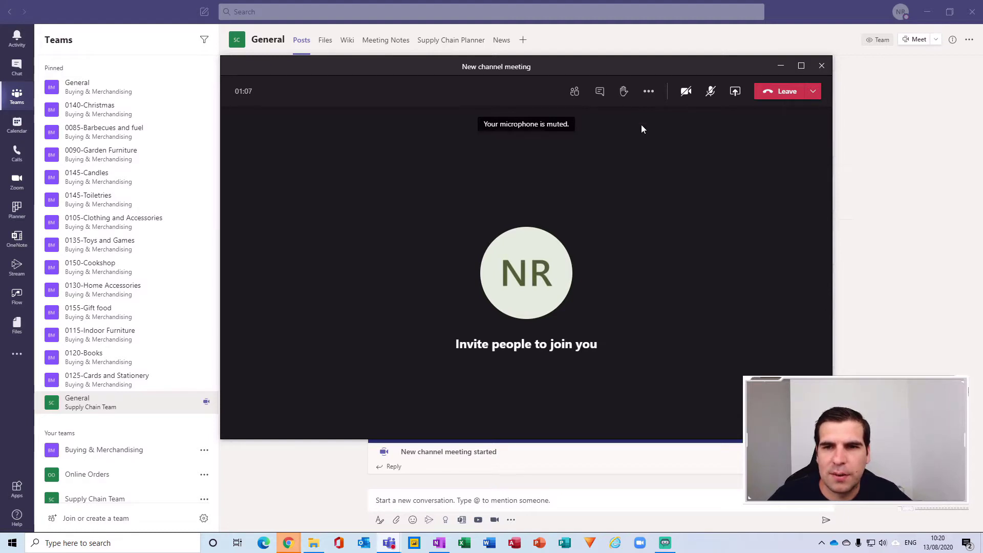
# Examine the file attachment options in the meeting chat and the additional actions available in the meeting
pyautogui.click(600, 96)
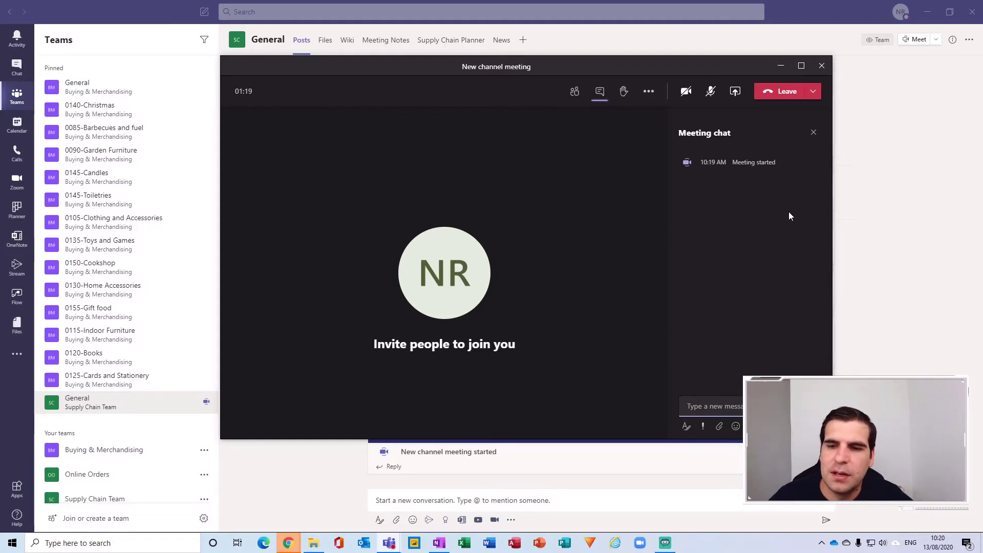
pyautogui.click(719, 426)
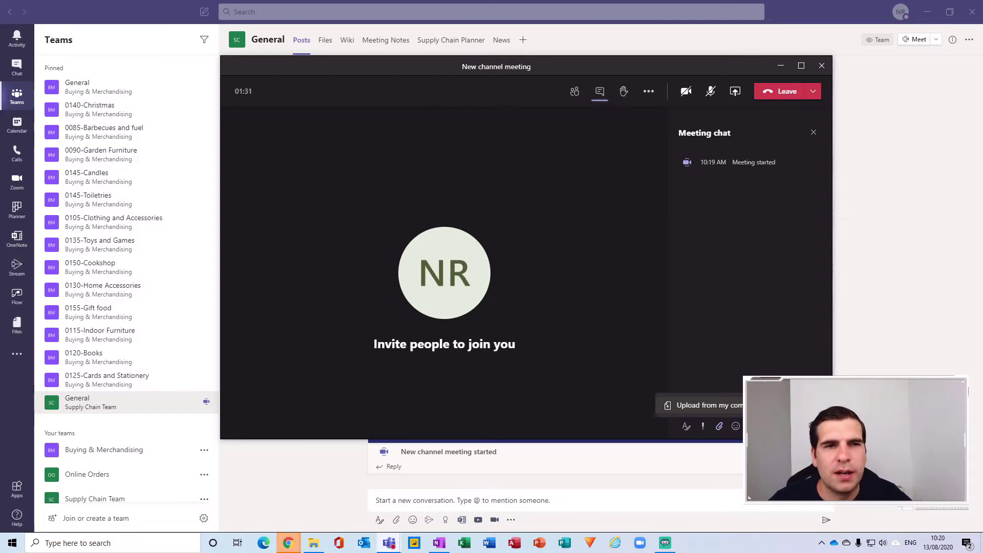
pyautogui.click(720, 342)
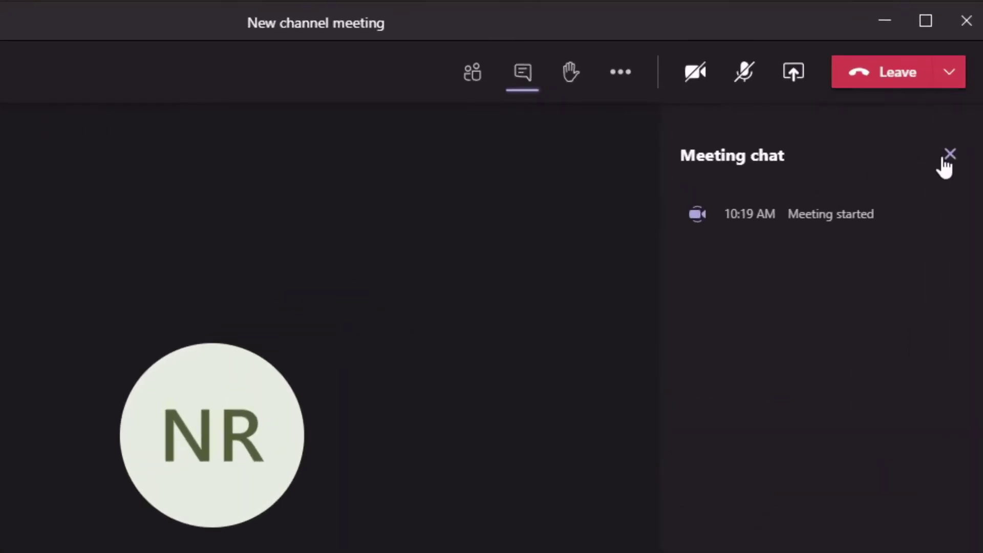
pyautogui.click(946, 157)
pyautogui.click(621, 72)
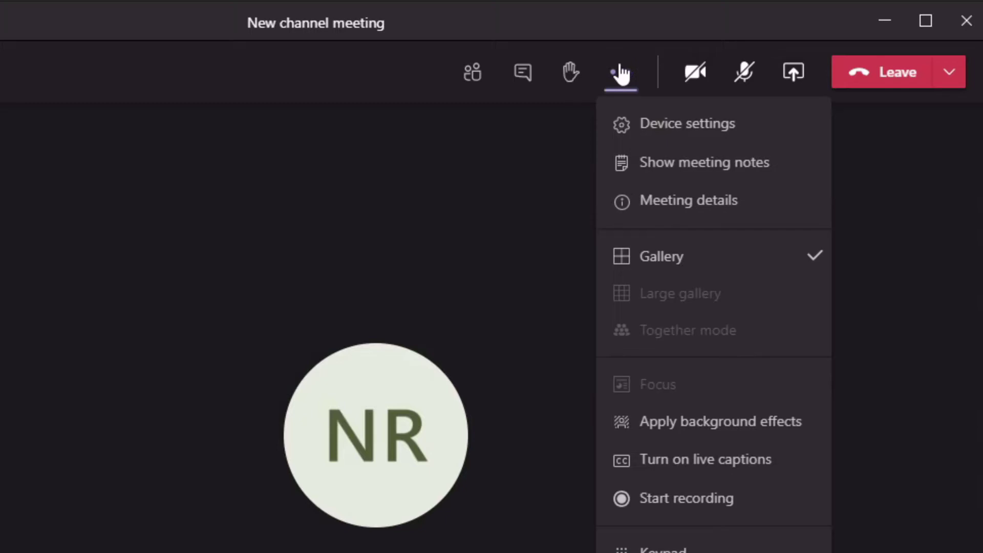
pyautogui.click(904, 255)
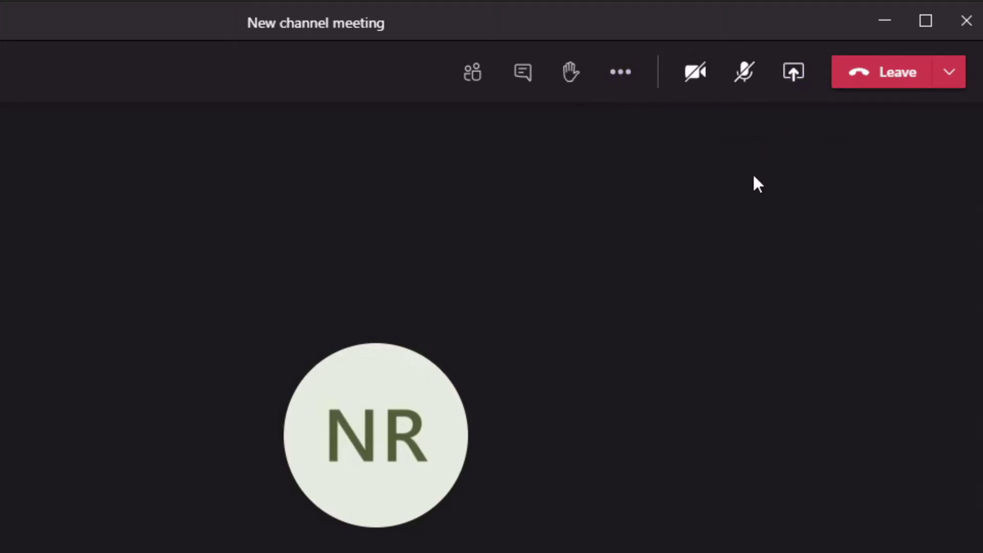
# Choose to share a PowerPoint uploaded from the computer and browse to the General folder in Supply Chain Team - Documents
pyautogui.click(790, 78)
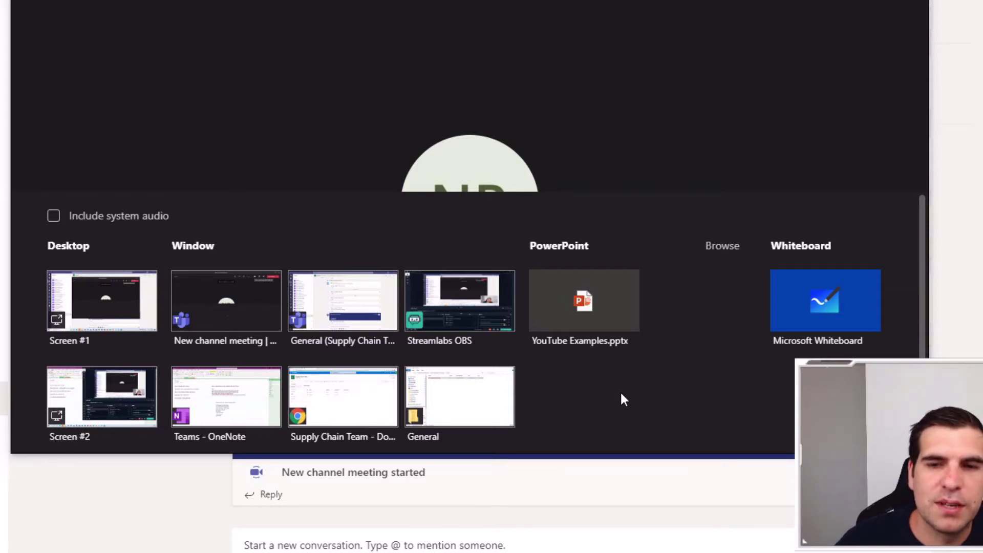
pyautogui.click(729, 251)
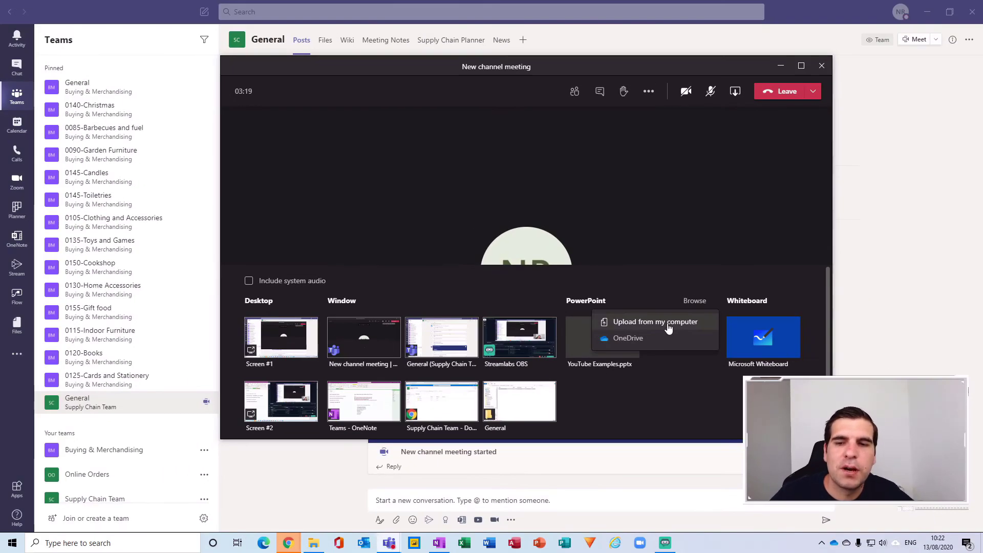
pyautogui.click(668, 324)
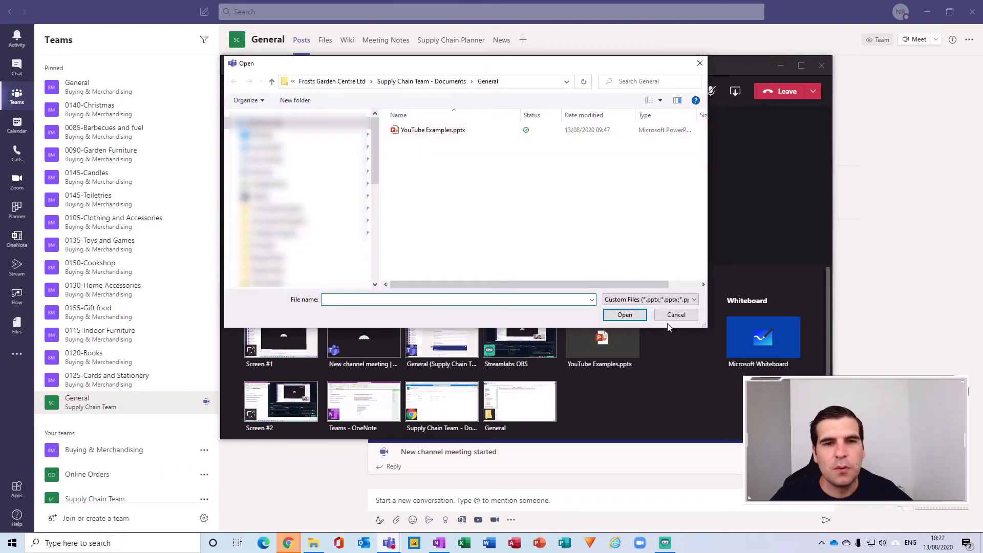
pyautogui.scroll(-2, 289, 203)
pyautogui.scroll(-3, 289, 202)
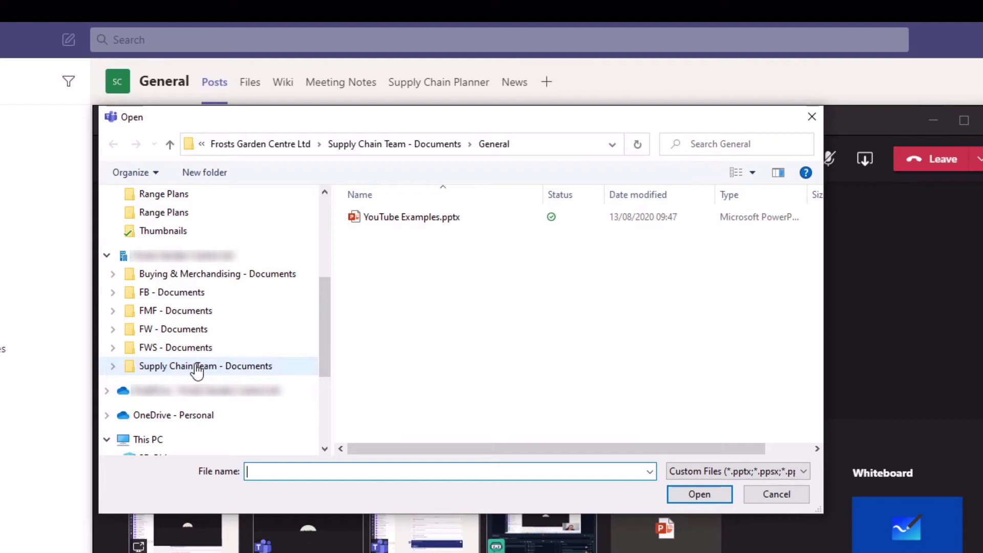
pyautogui.click(152, 374)
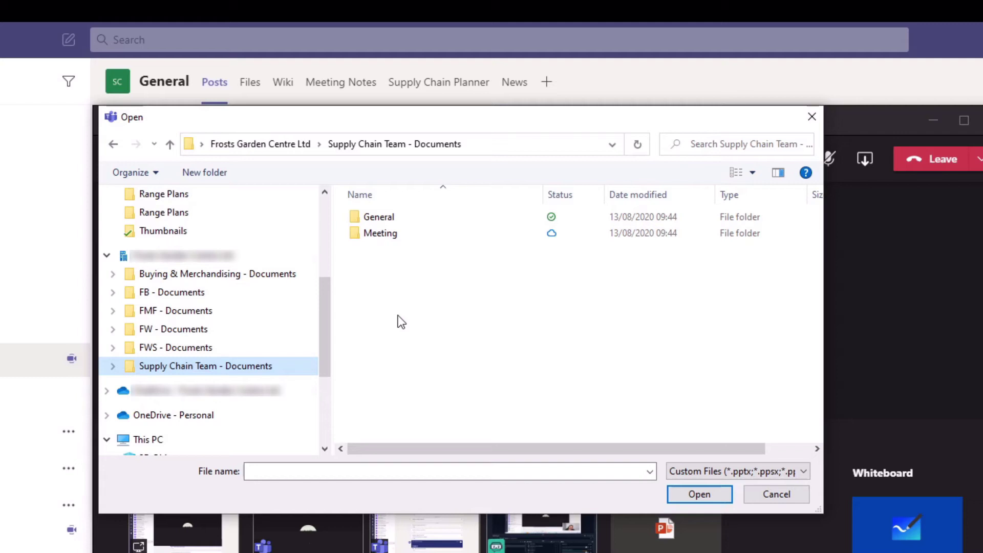
pyautogui.doubleClick(392, 219)
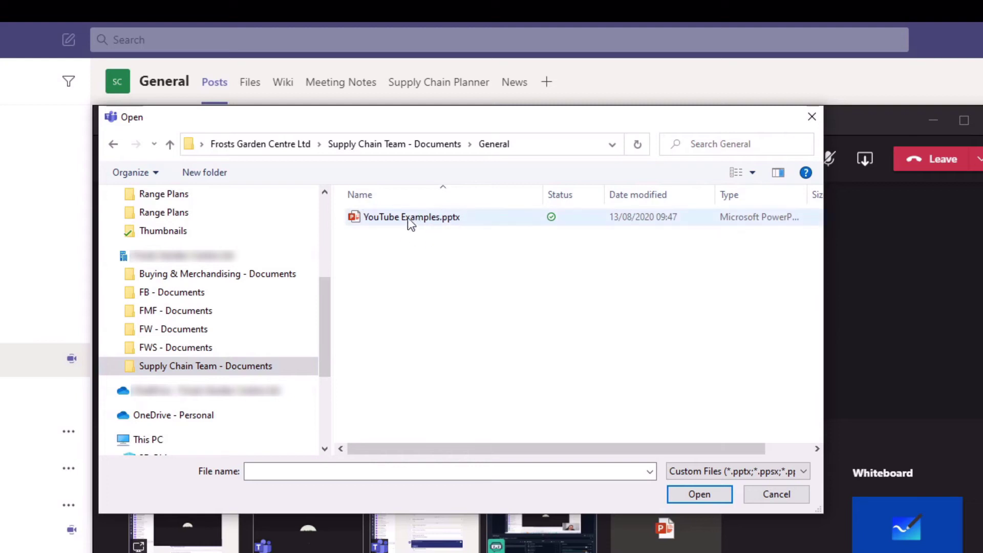
# Display the General channel's files, and share YouTube Examples.pptx in the meeting, replacing the existing copy
pyautogui.click(944, 55)
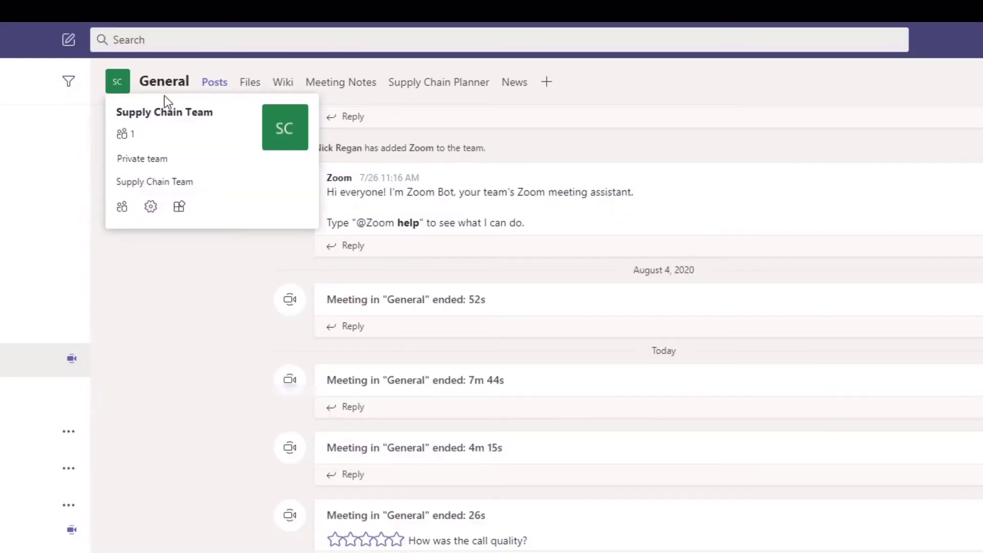
pyautogui.click(250, 84)
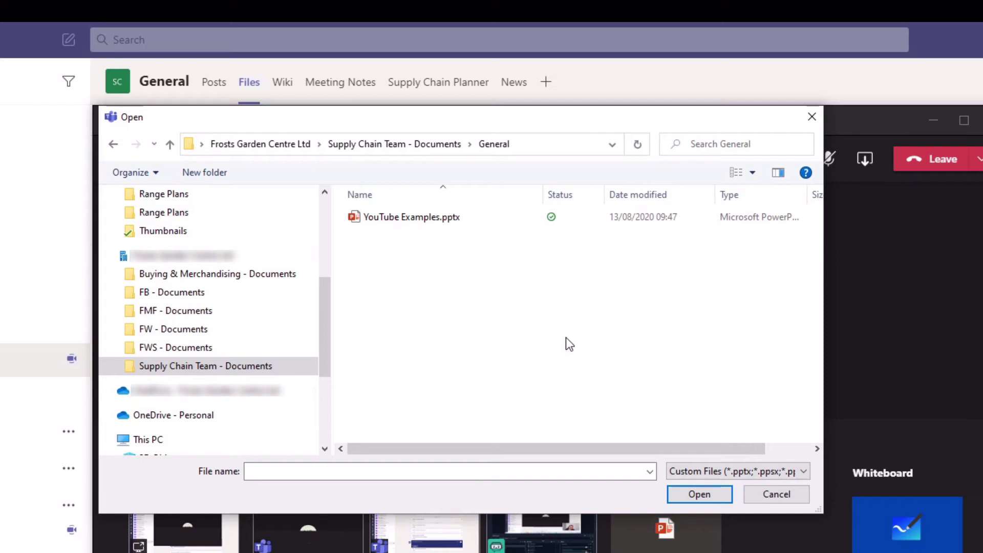
pyautogui.click(470, 219)
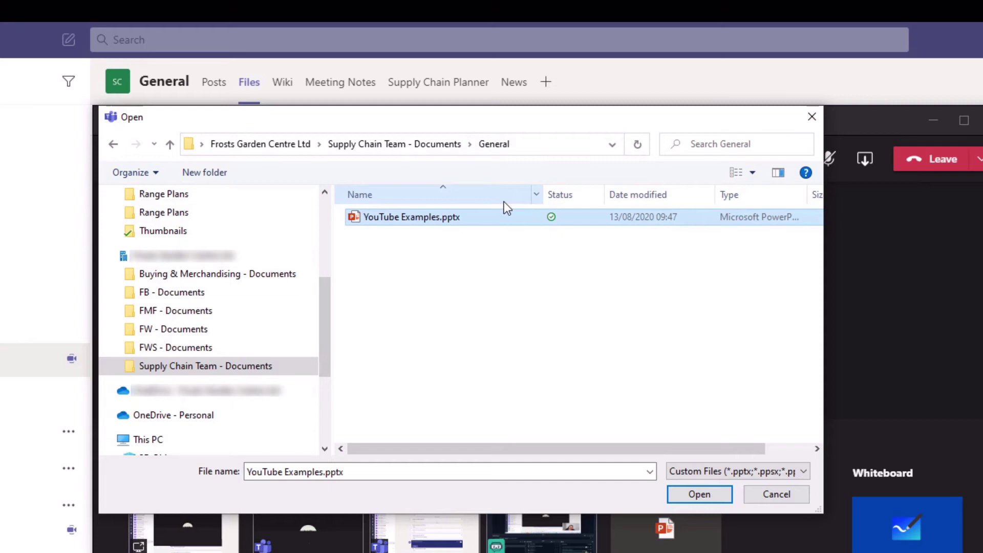
pyautogui.click(706, 492)
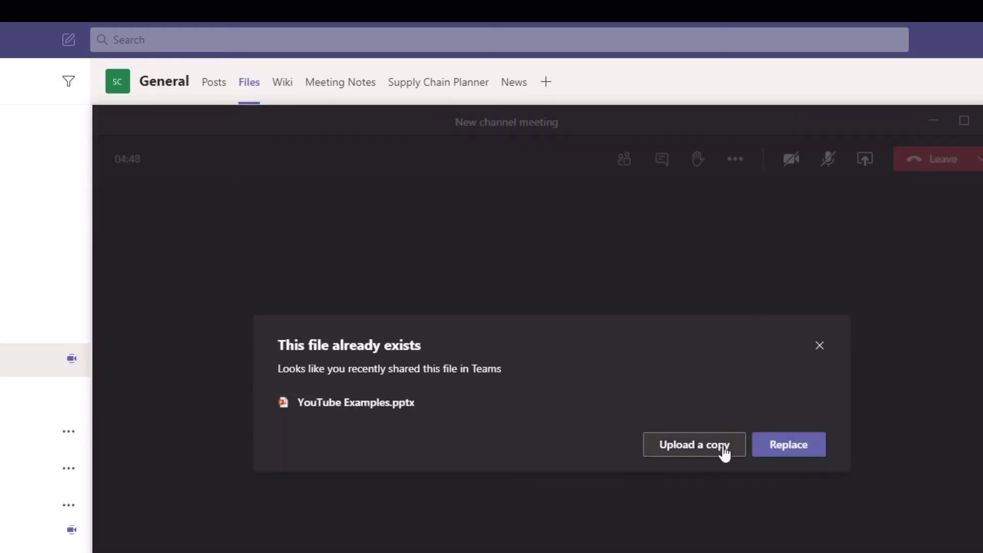
pyautogui.click(770, 457)
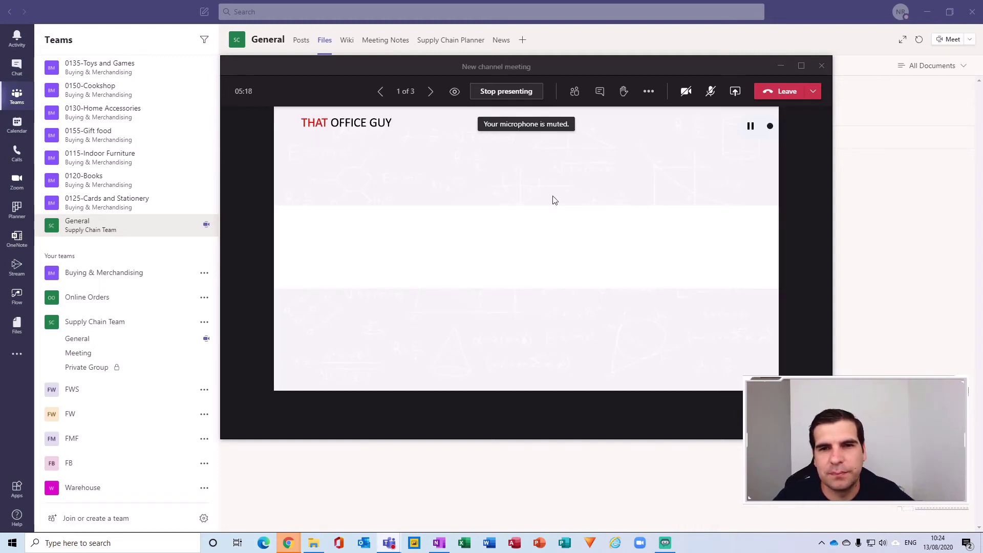
# Advance the shared presentation to slide 2 and play its background video
pyautogui.click(429, 93)
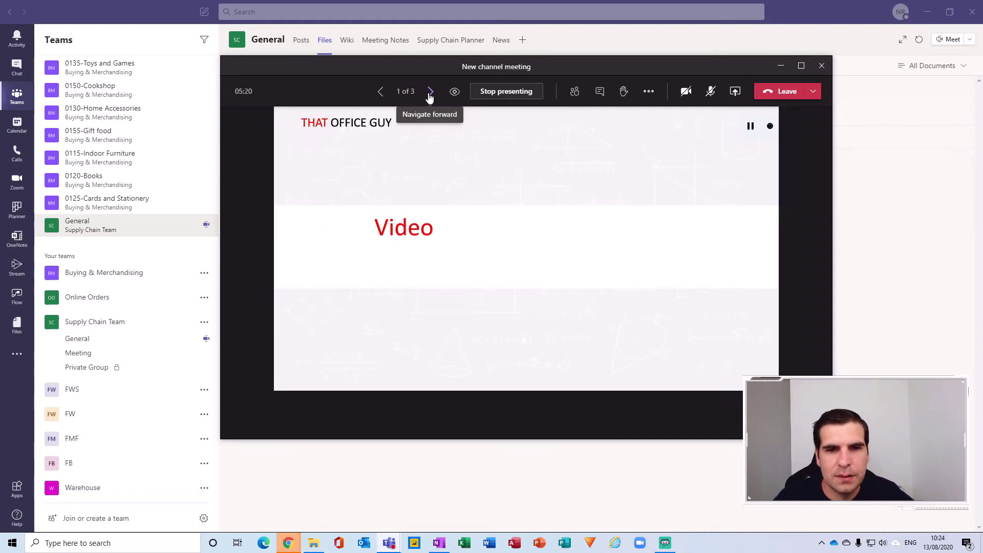
pyautogui.click(430, 91)
pyautogui.click(430, 93)
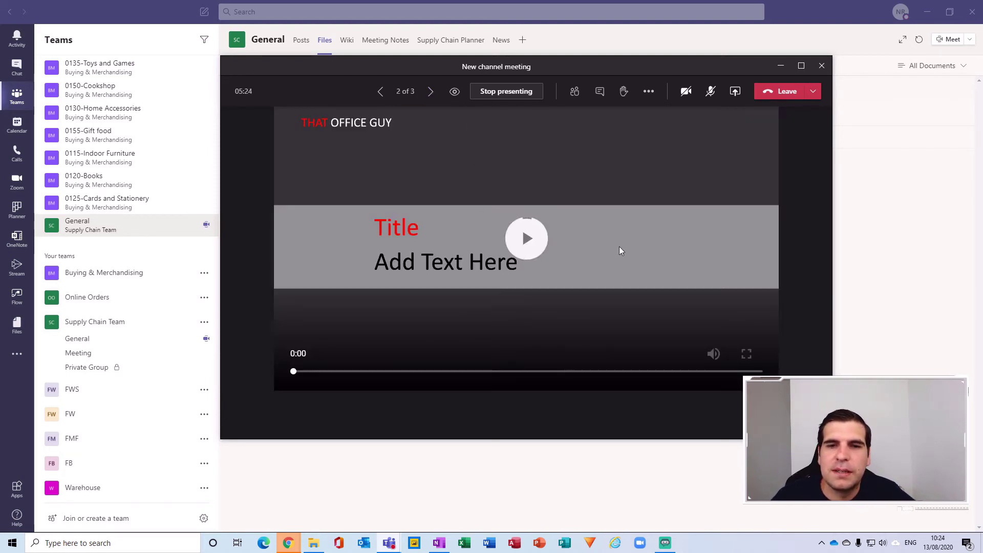
pyautogui.click(584, 253)
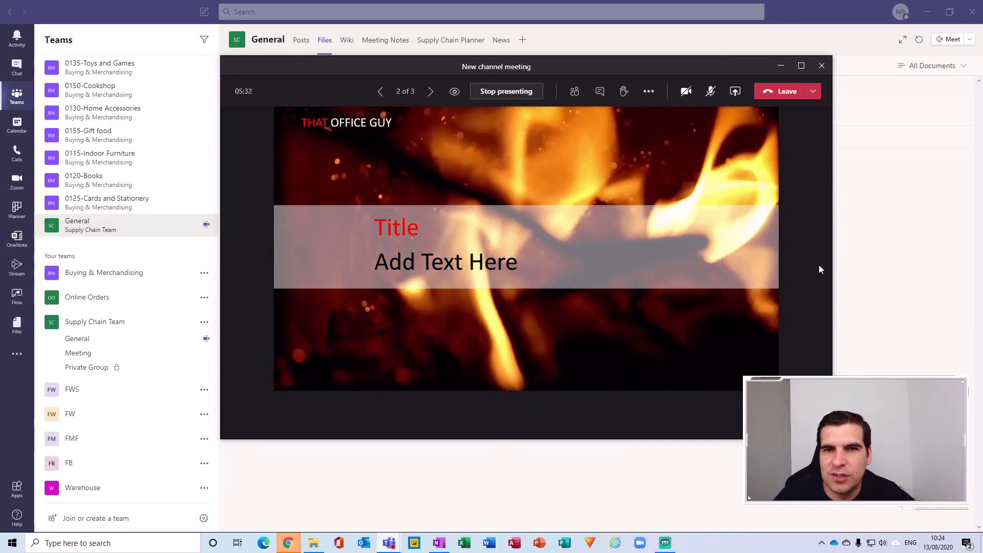
pyautogui.moveTo(740, 164)
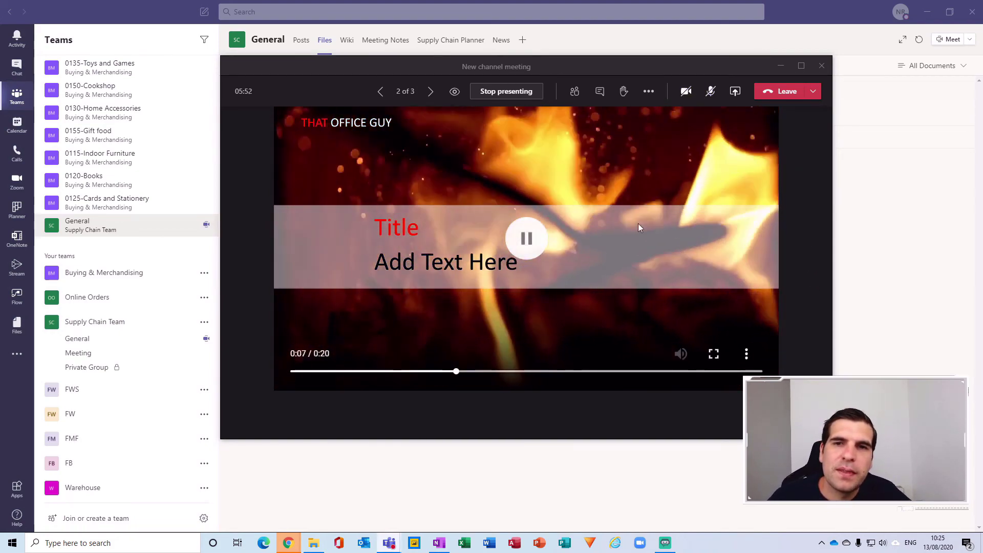
# Stop presenting and leave the meeting, returning to the General channel's posts
pyautogui.click(530, 96)
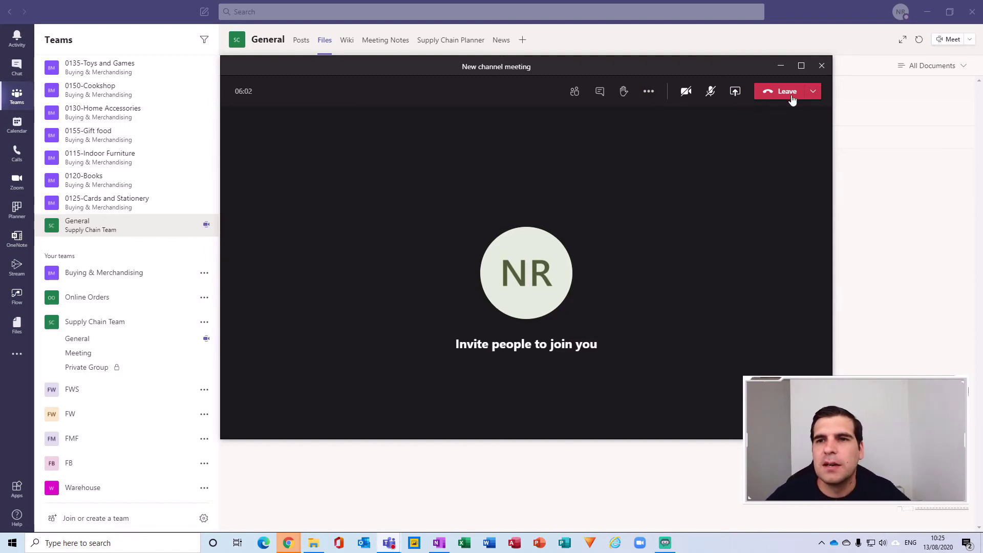
pyautogui.click(301, 40)
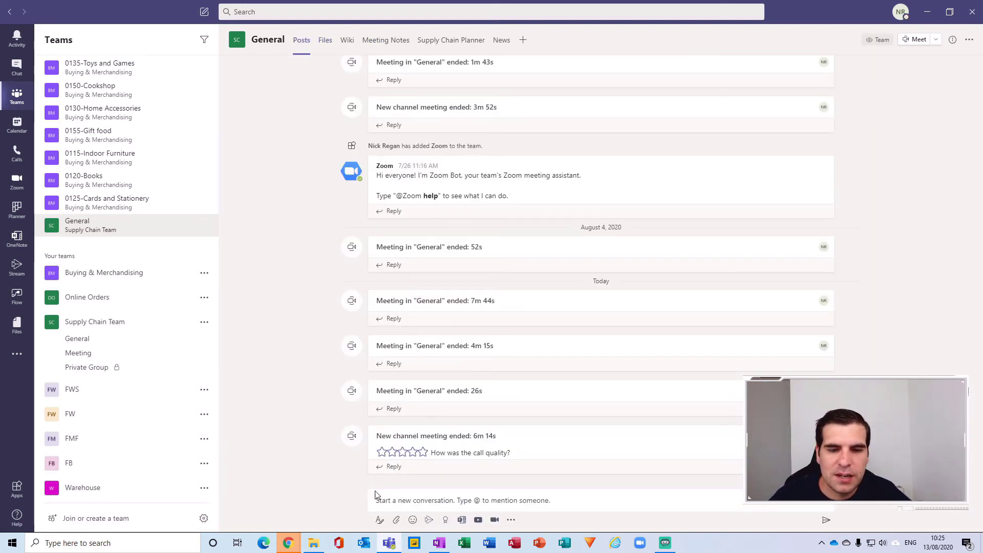
# Rate the ended call five stars and examine the file attachment options for a new conversation in the General channel
pyautogui.click(396, 520)
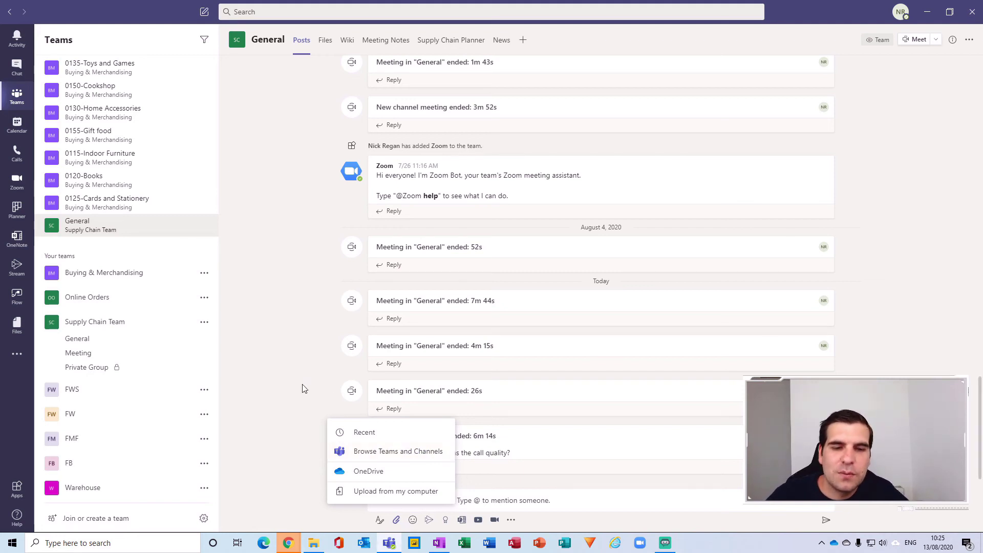
pyautogui.click(321, 454)
pyautogui.click(423, 452)
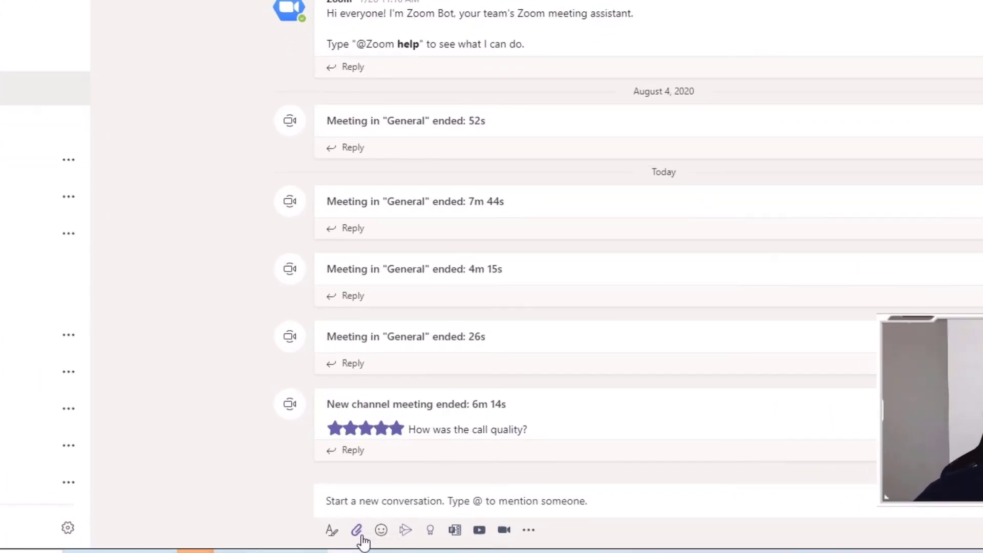
pyautogui.click(370, 528)
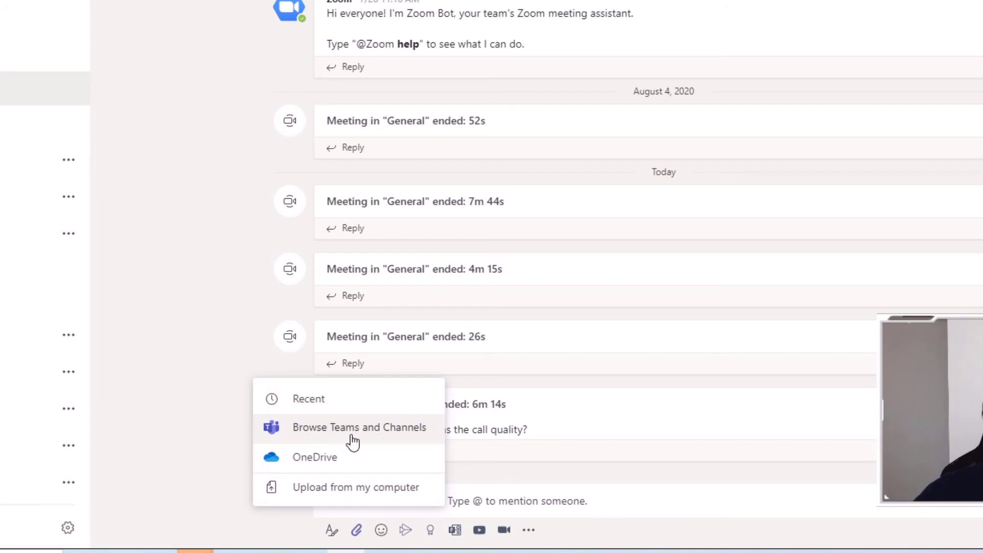
pyautogui.click(204, 469)
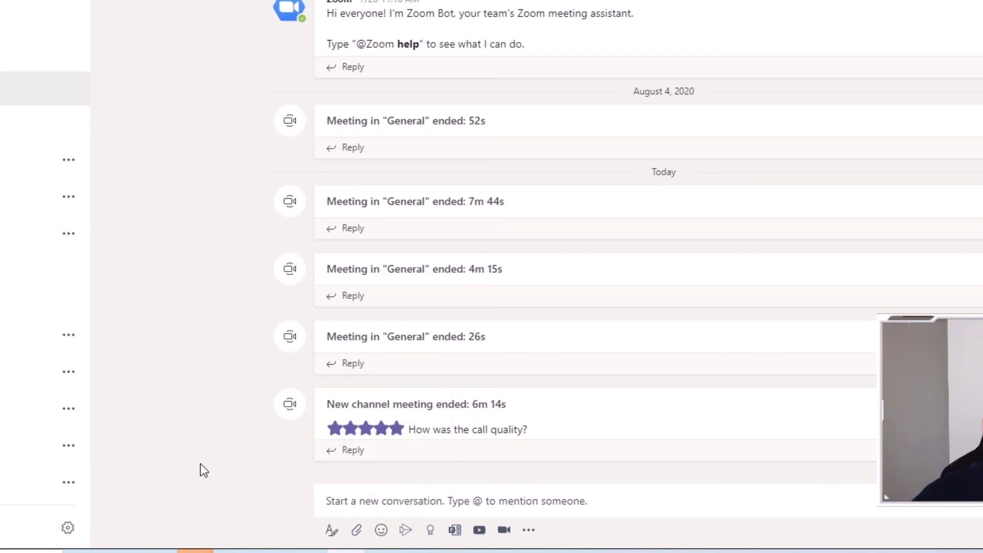